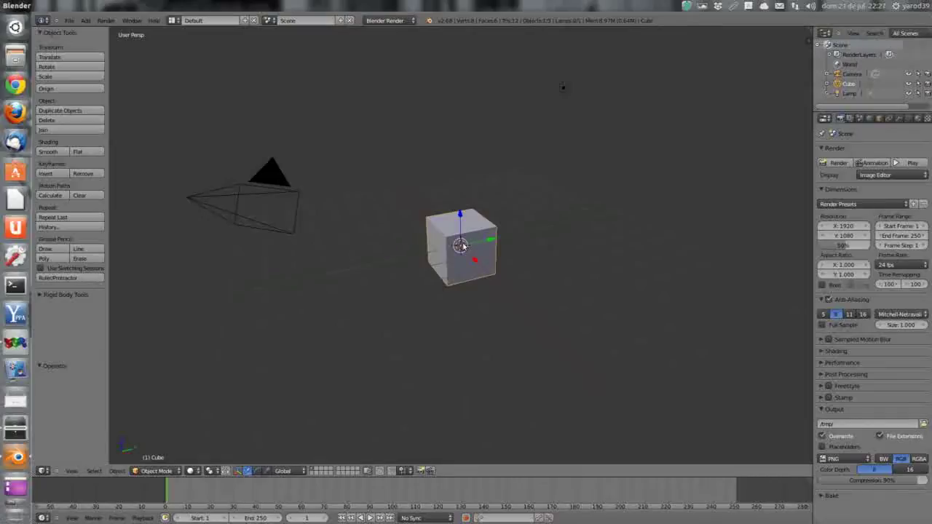
- Move the default cube freely twice, leaving it slightly above its starting position near the 3D cursor
key(g)
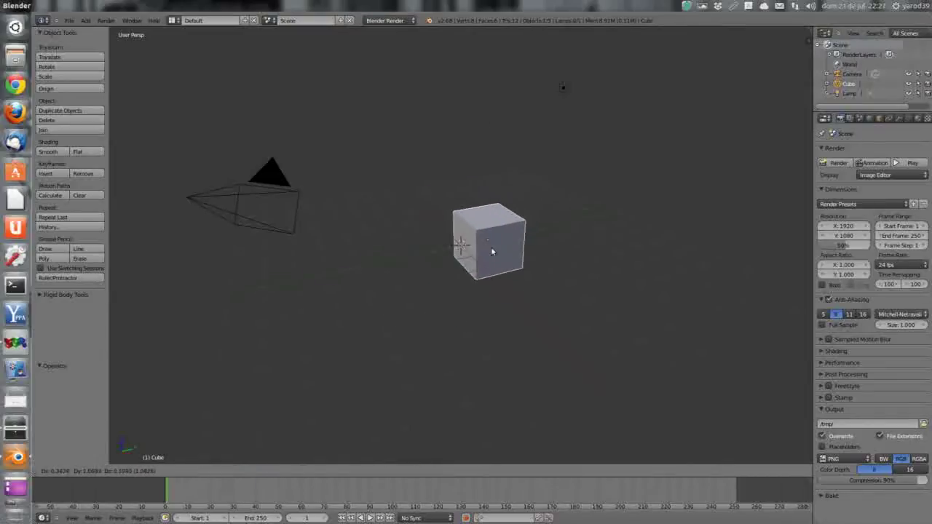
click(469, 225)
key(g)
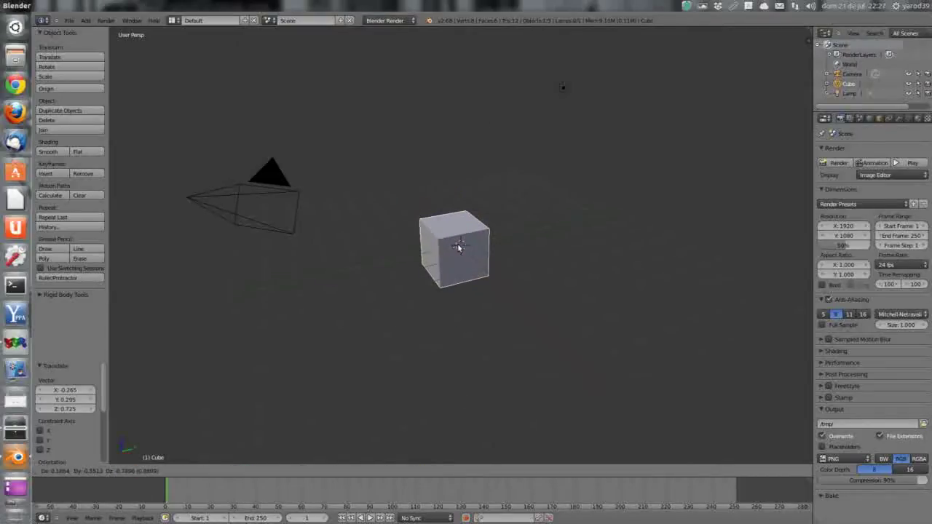
click(463, 236)
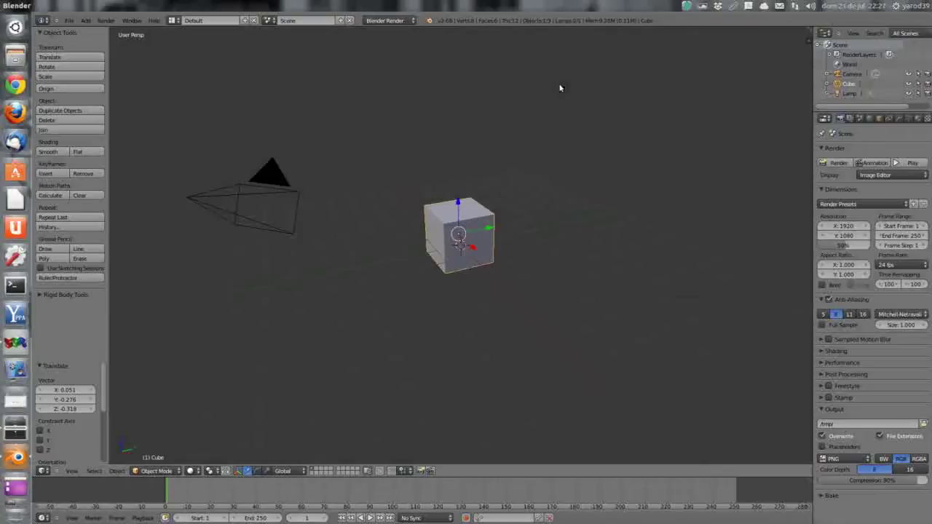
- Select the camera in the viewport, and reselect the cube
click(560, 88)
right_click(274, 225)
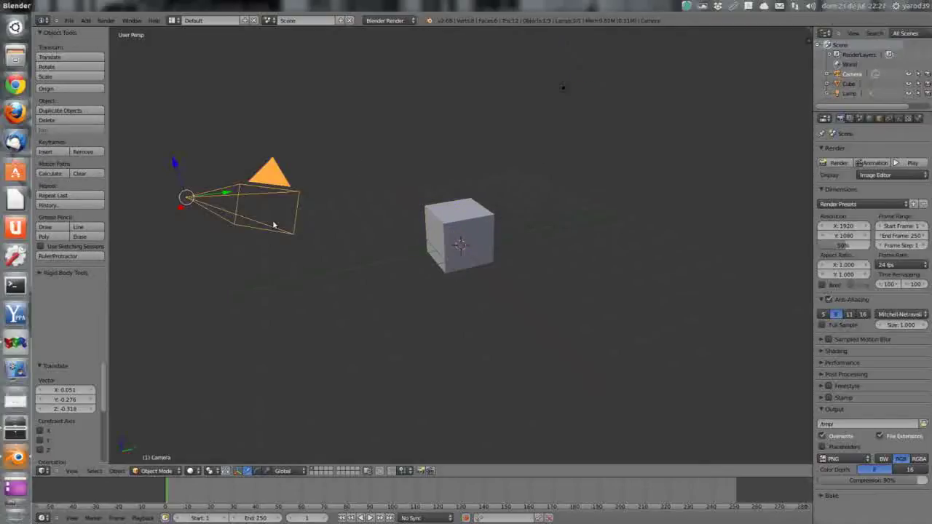
right_click(463, 254)
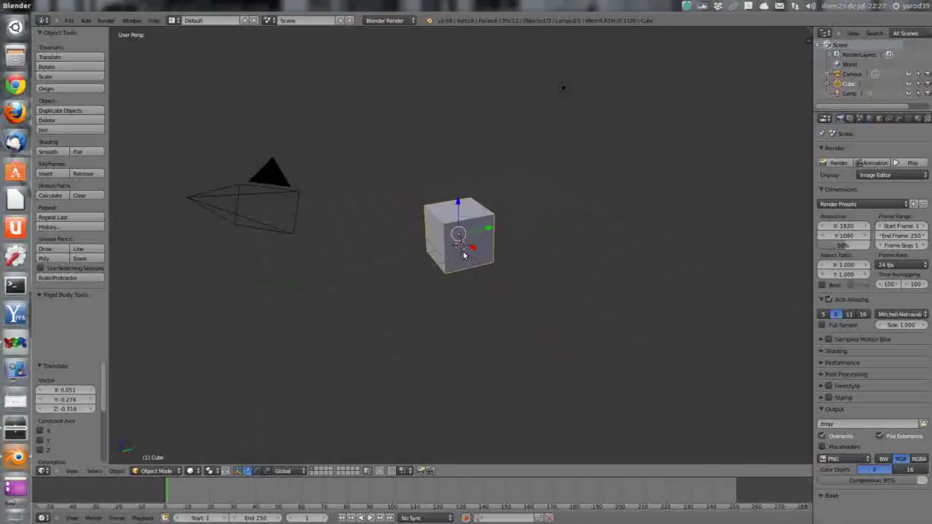
- Render the cube scene from the camera, leave the render view and close Blender
key(F12)
key(F12)
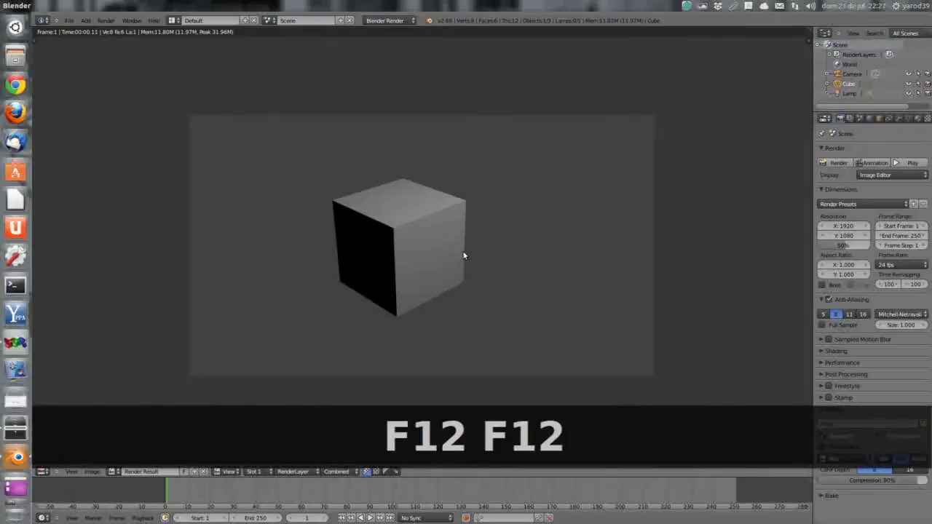
key(Escape)
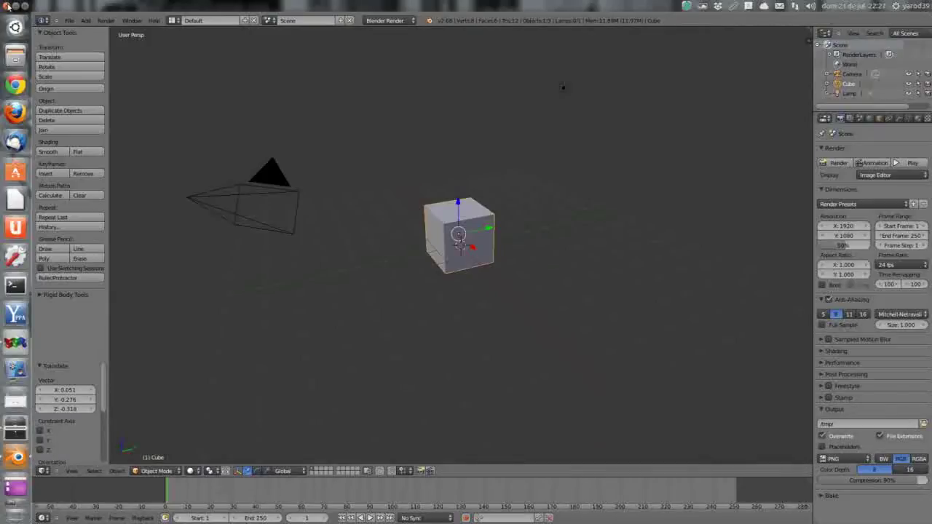
click(8, 6)
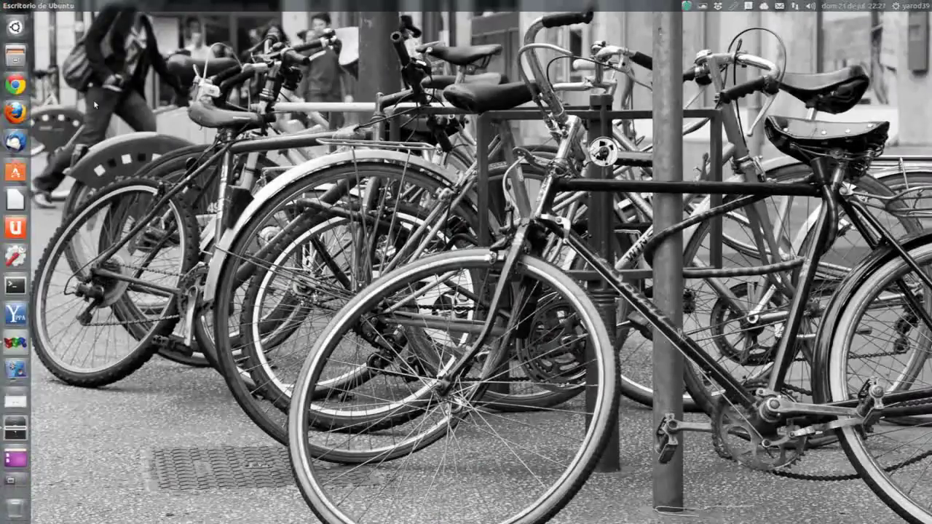
- Switch to Chrome, load iloveubuntu.net from the bookmarks and open the article "Blender 2.68 released with new features"
click(16, 84)
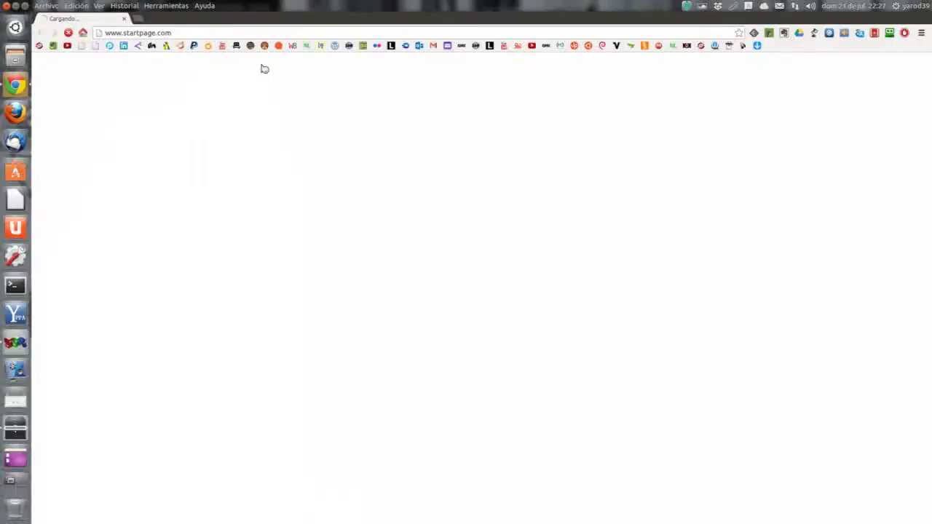
click(265, 46)
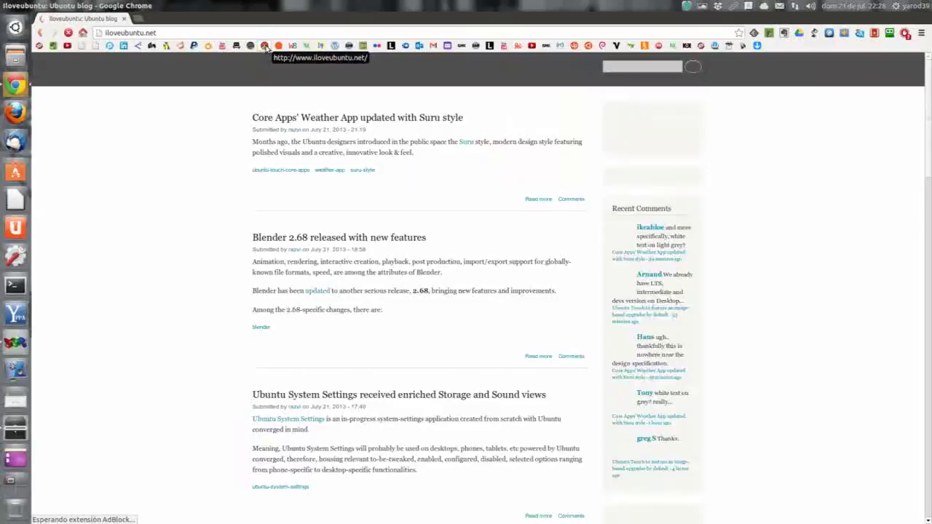
click(412, 253)
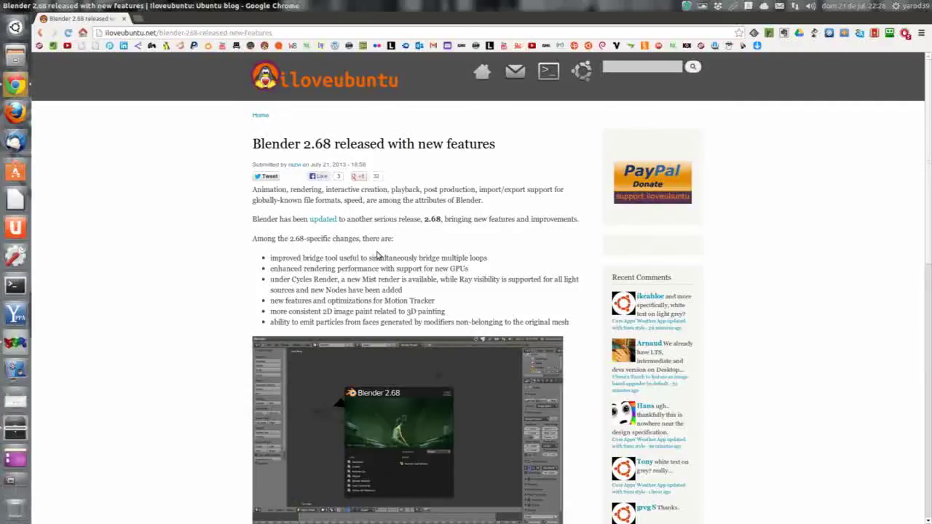
- Examine the article's list of Blender 2.68 changes and its PPA installation commands
scroll(378, 254, down, 5)
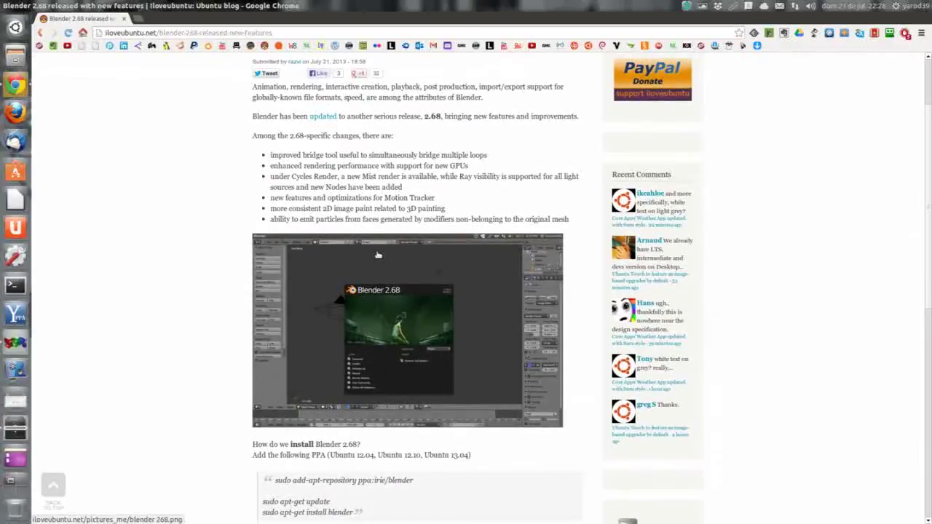
scroll(378, 255, down, 4)
scroll(378, 255, up, 7)
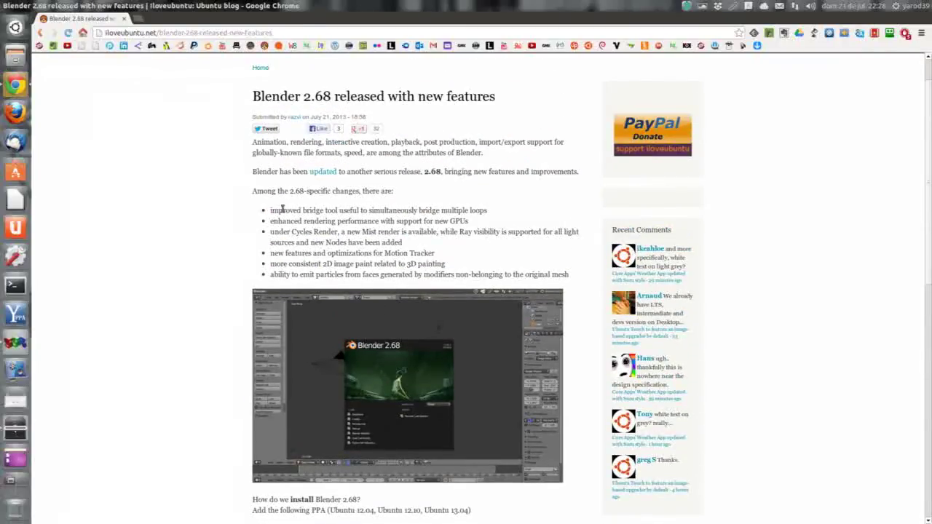
scroll(341, 274, down, 2)
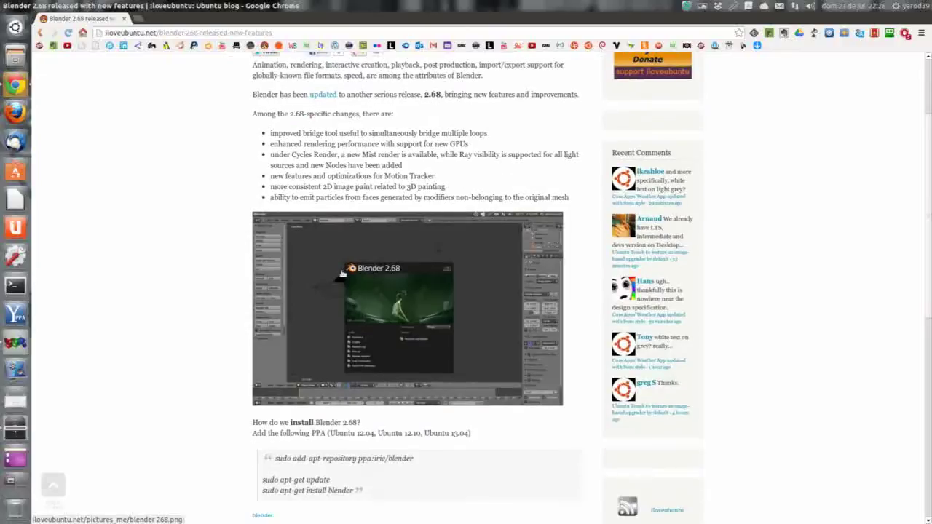
scroll(341, 274, down, 4)
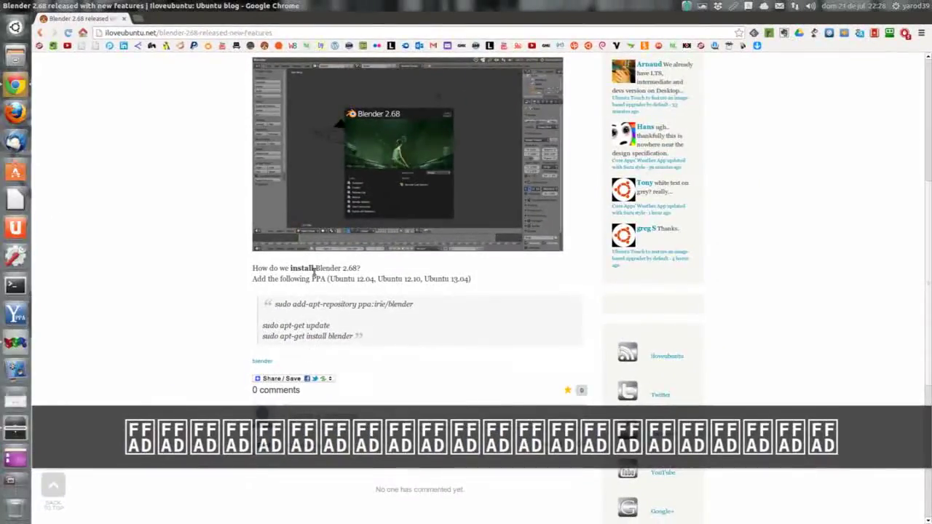
- Switch to the Ubuntu Software Center, search for "blender" and open Blender's details page
click(16, 173)
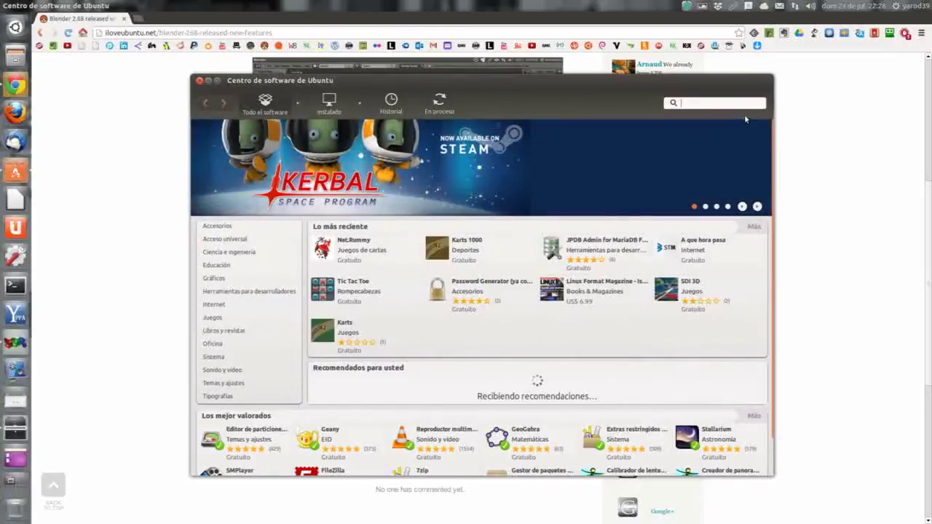
text(blender)
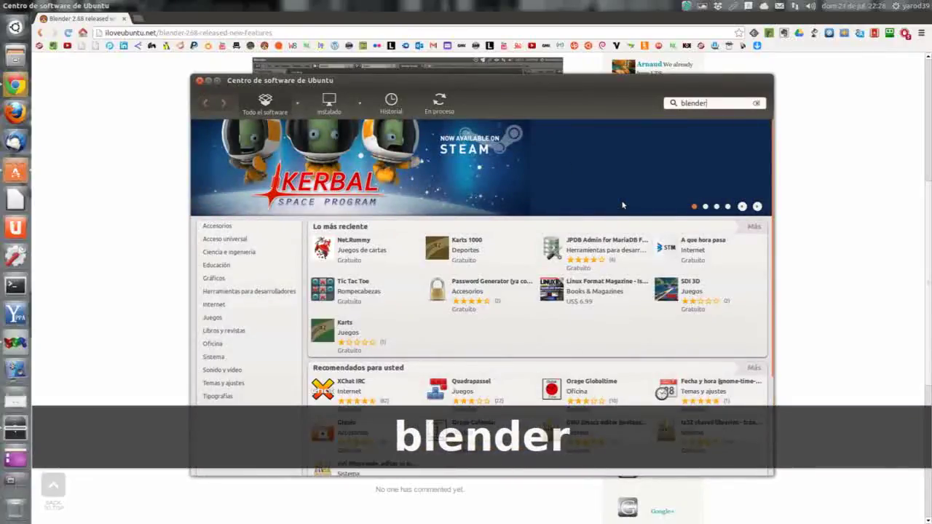
key(Return)
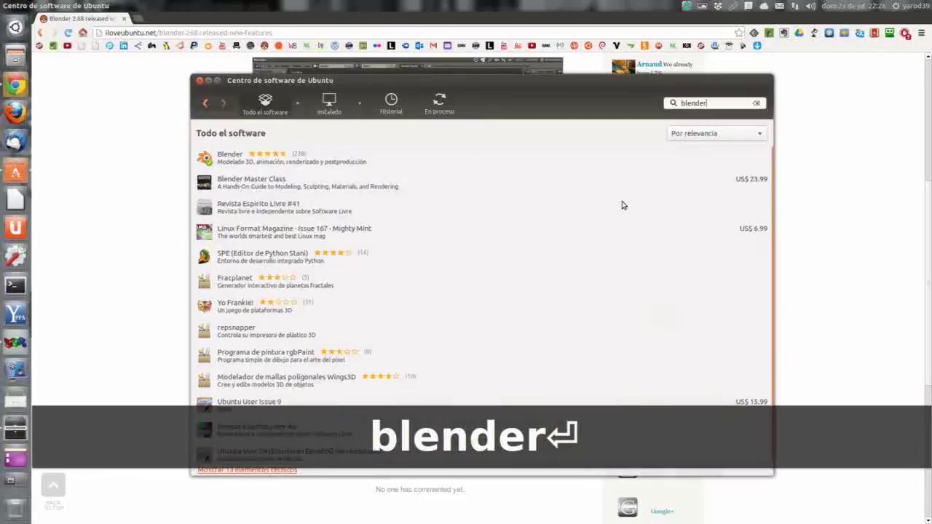
click(275, 158)
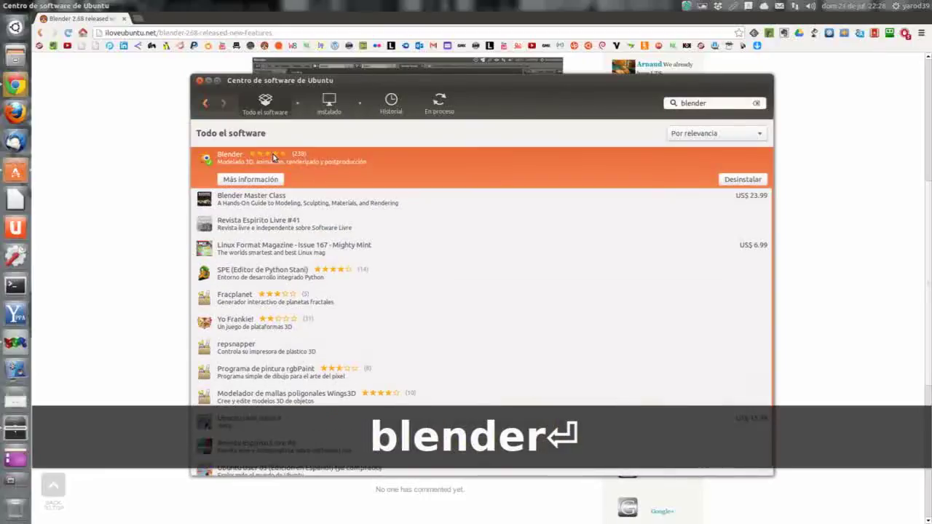
double_click(274, 157)
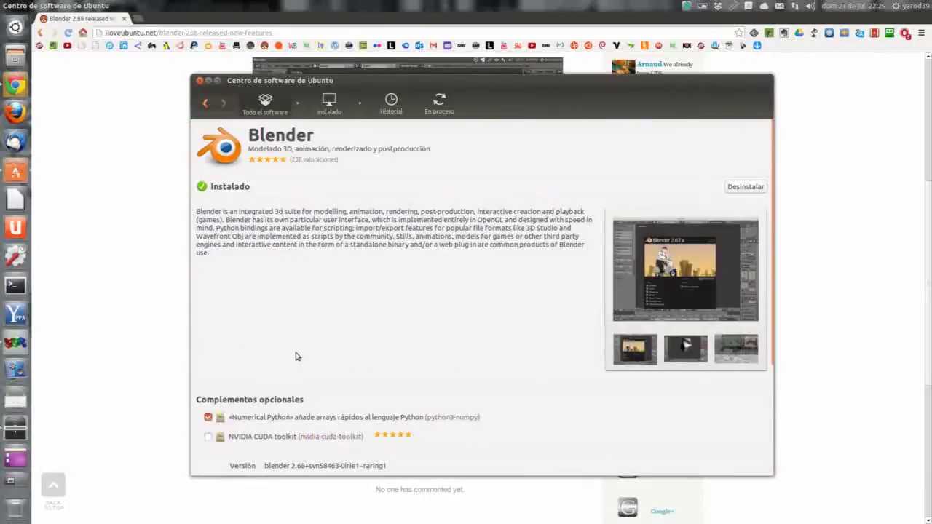
- Enable the optional NVIDIA CUDA toolkit add-on for Blender and apply the change, cancelling the uninstall request
click(275, 438)
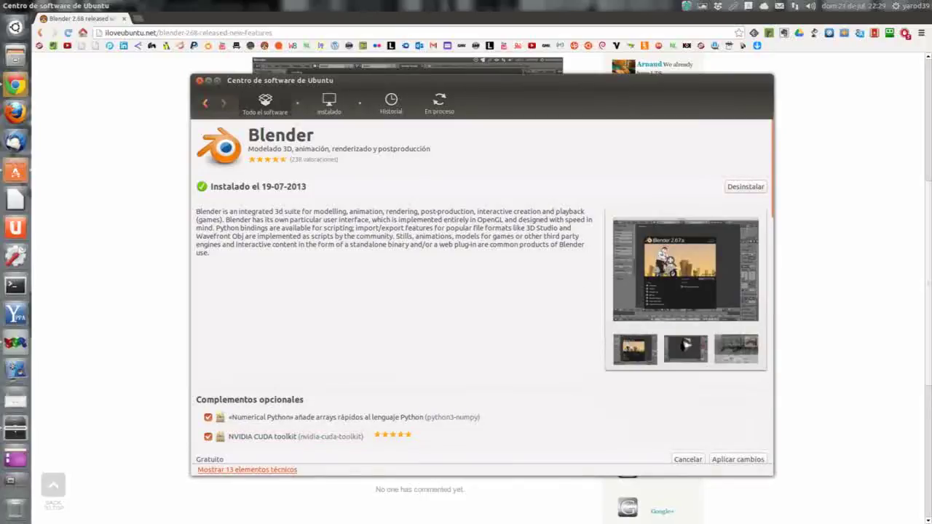
click(737, 188)
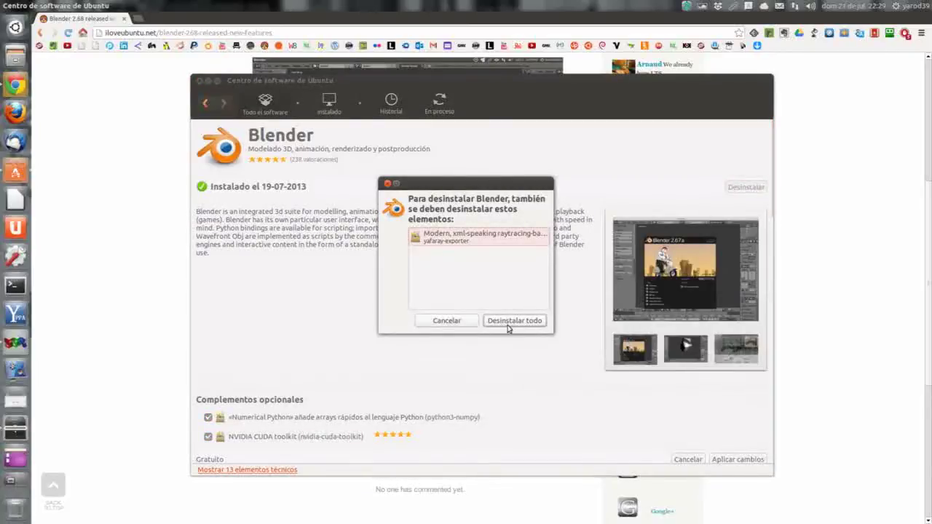
click(448, 322)
click(740, 461)
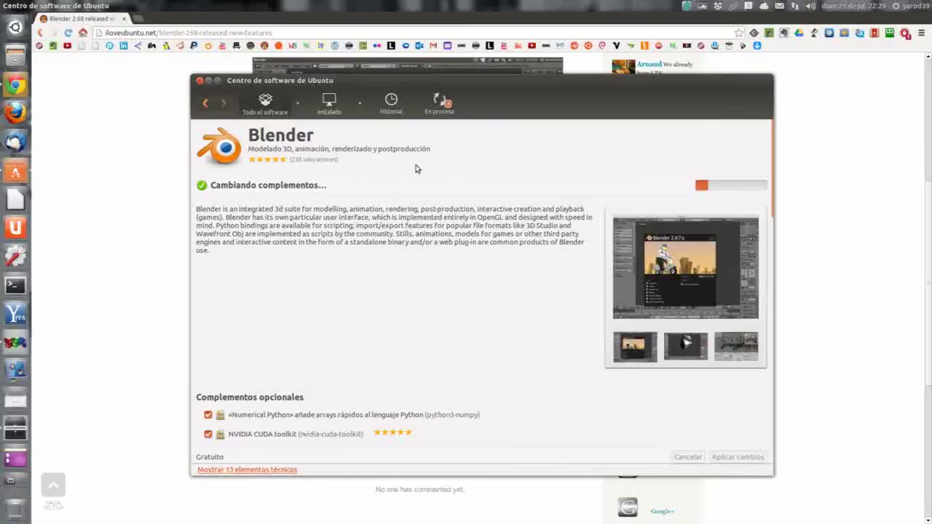
- Check the progress of the Blender add-on download, minimise the Software Center and close the Blender 2.68 article
click(440, 102)
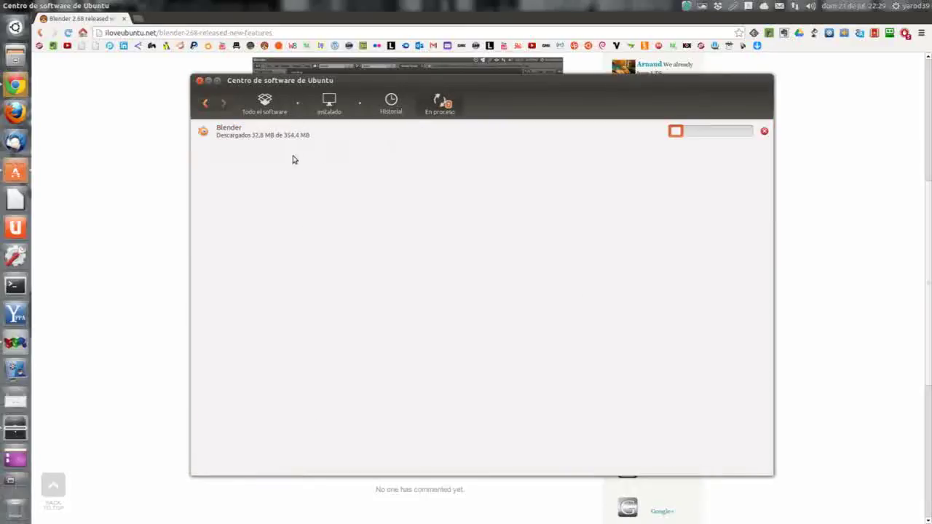
click(209, 81)
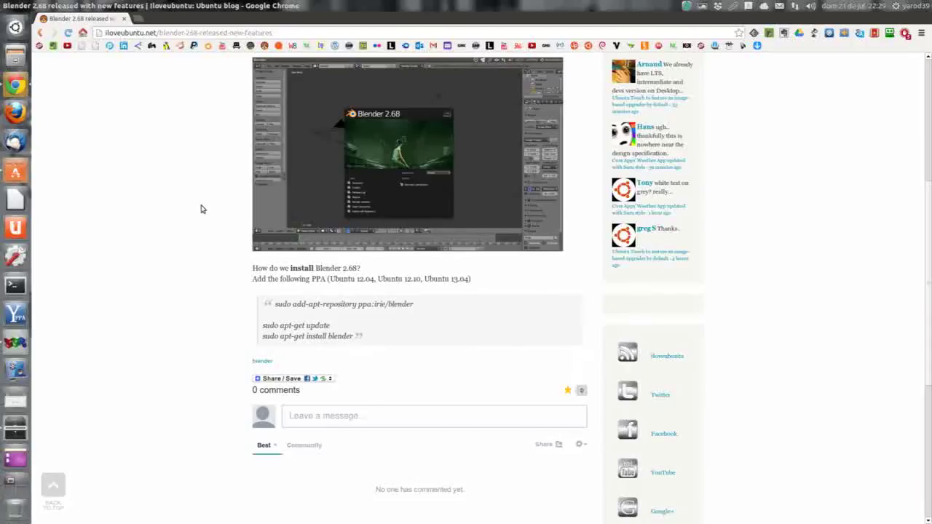
click(125, 20)
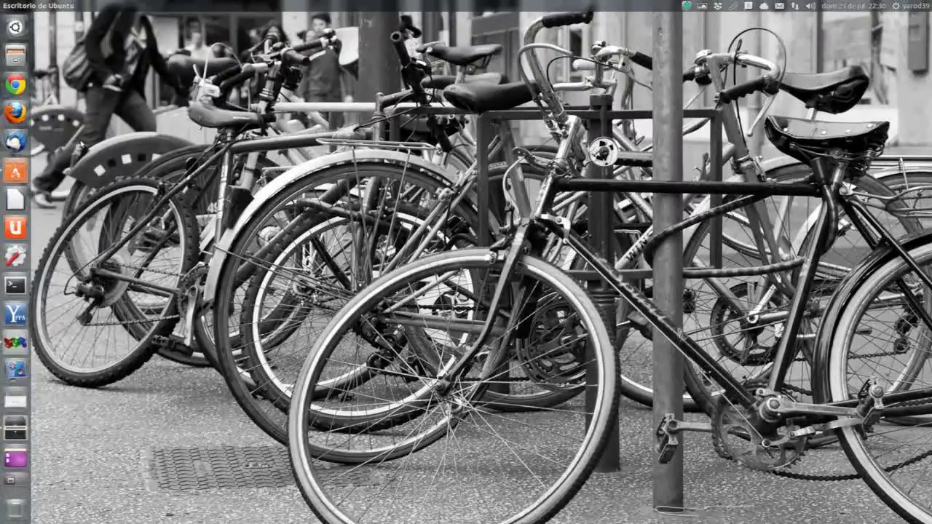
- Bring back the Software Center to recheck the download progress, and minimise it again
click(16, 172)
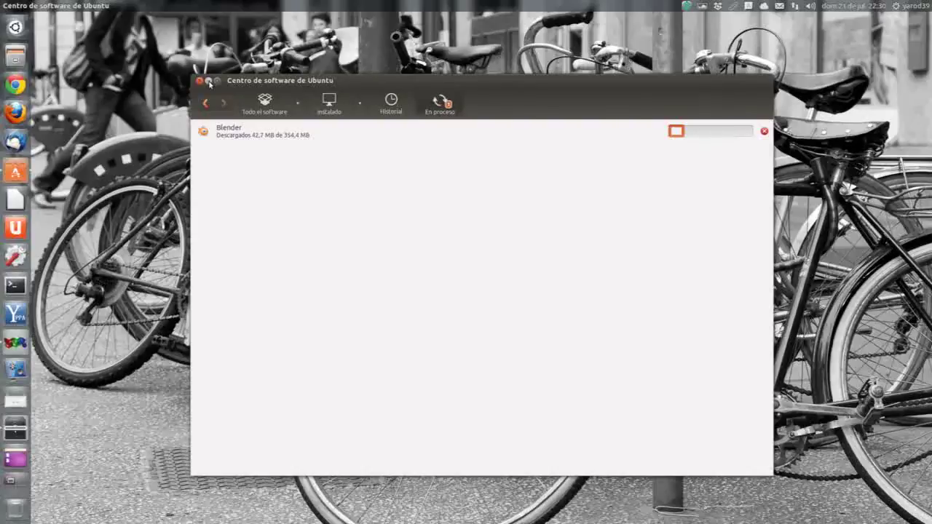
click(208, 81)
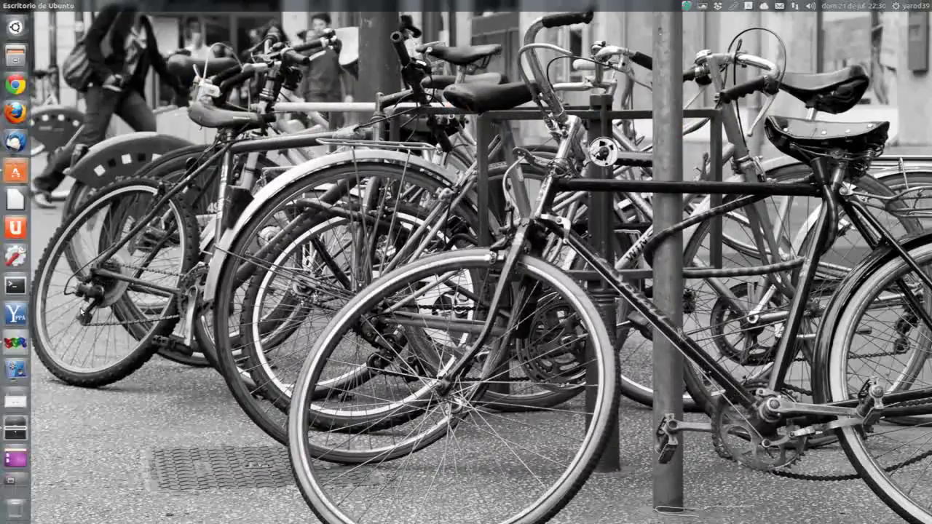
- Start the application shown as coloured cubes in the Ubuntu launcher
click(21, 343)
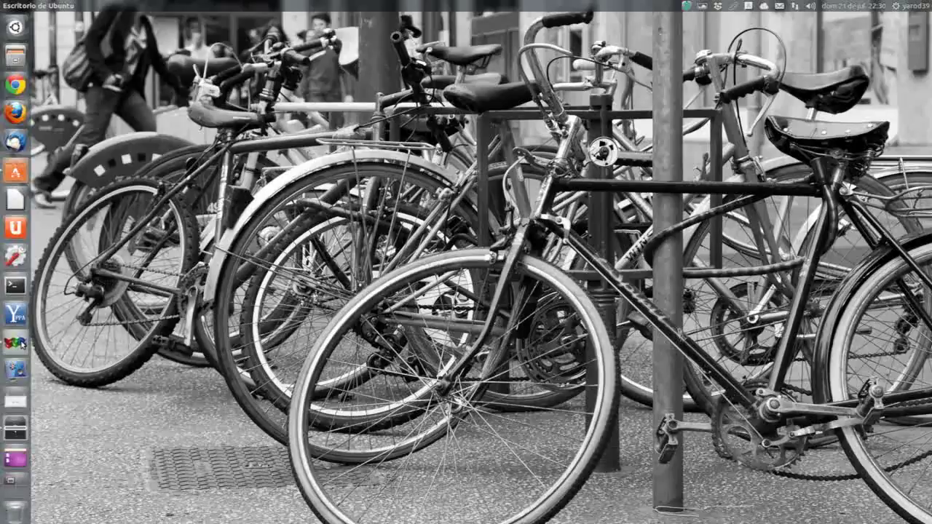